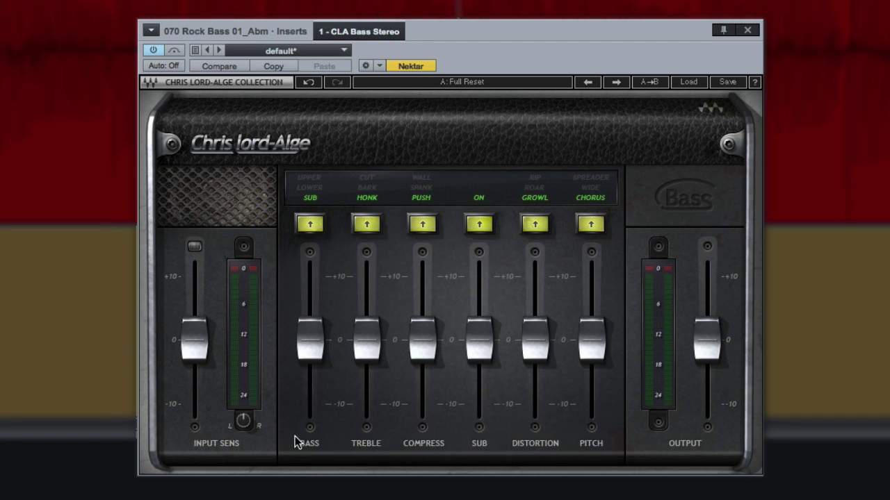
- Audition the bass, treble and compression modes, leaving all three sections switched off
left_click(306, 227)
left_click(308, 227)
left_click(310, 226)
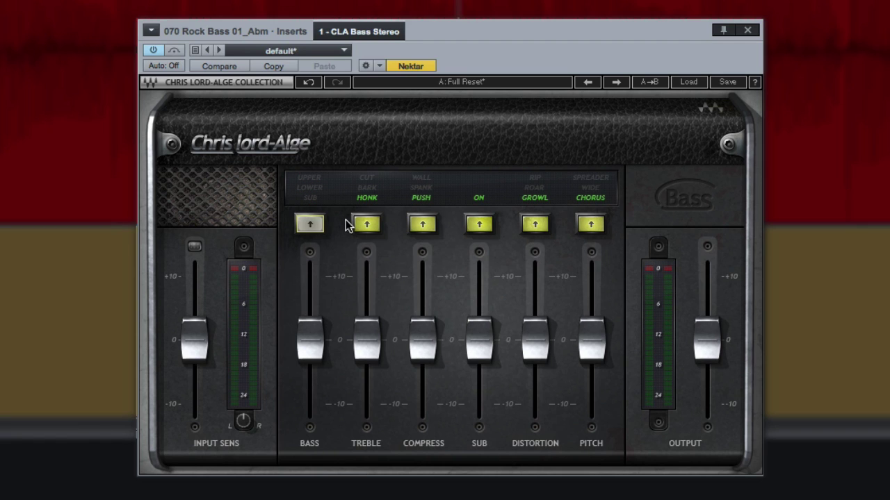
left_click(368, 225)
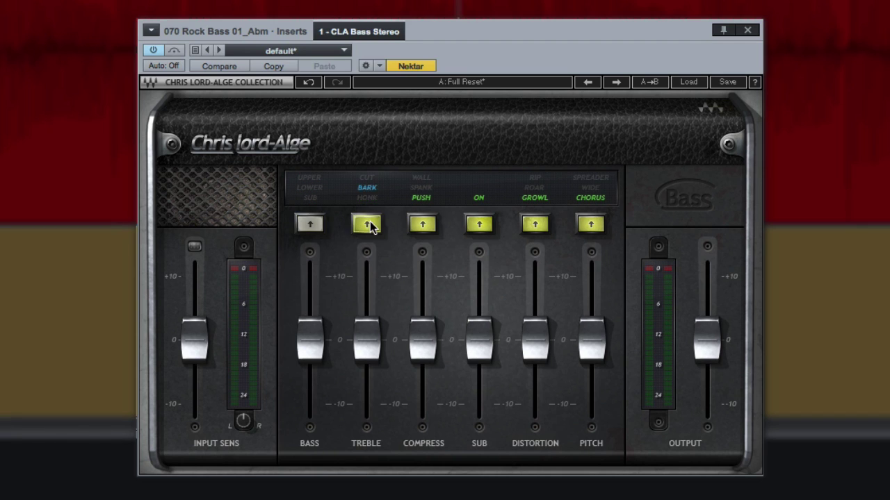
left_click(368, 225)
left_click(368, 224)
left_click(368, 224)
left_click(369, 224)
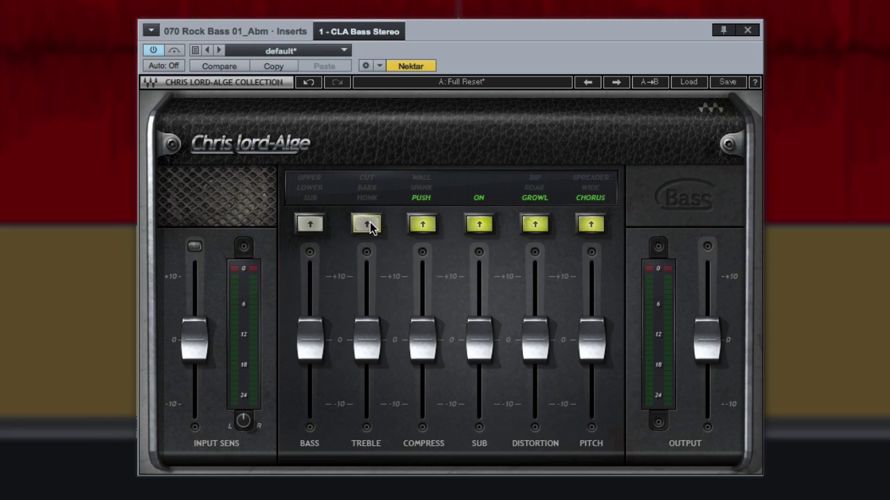
left_click(422, 232)
left_click(422, 230)
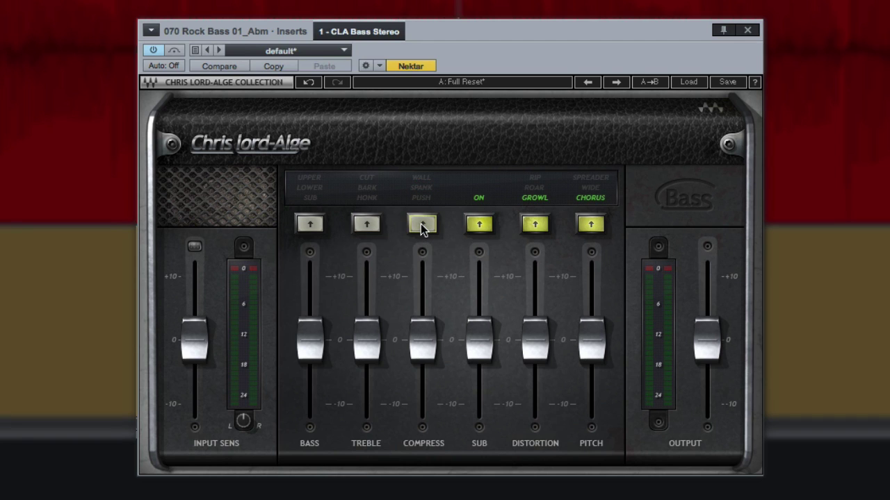
- Audition the sub, distortion (GROWL, ROAR) and pitch (CHORUS, WIDE, SPREADER) modes, then switch them off
left_click(481, 226)
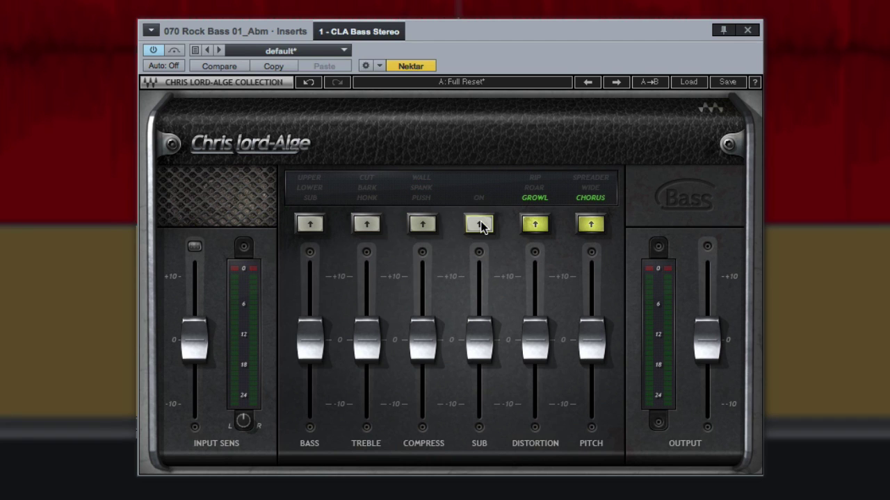
left_click(482, 228)
left_click(483, 226)
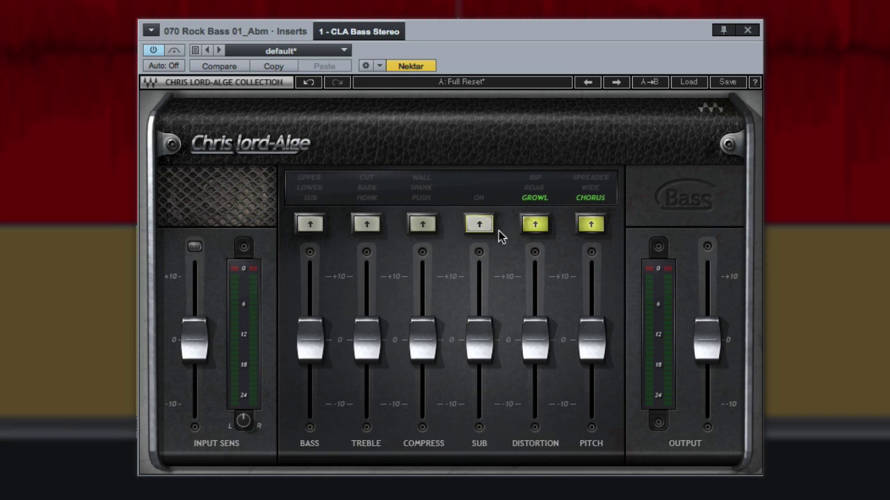
left_click(535, 228)
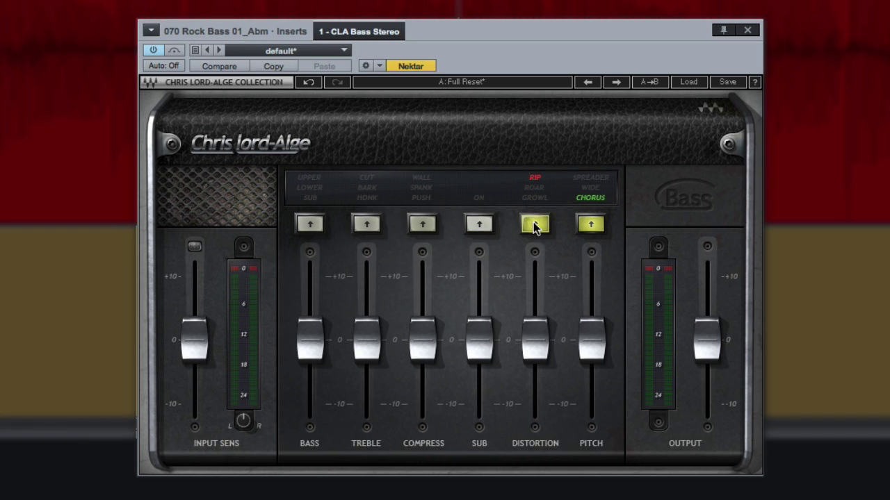
left_click(535, 226)
left_click(535, 225)
left_click(535, 226)
left_click(591, 225)
left_click(591, 225)
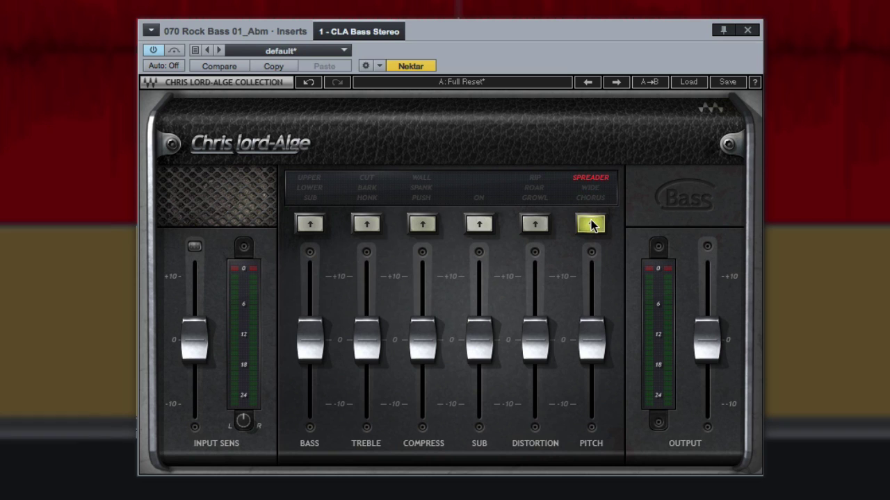
left_click(591, 226)
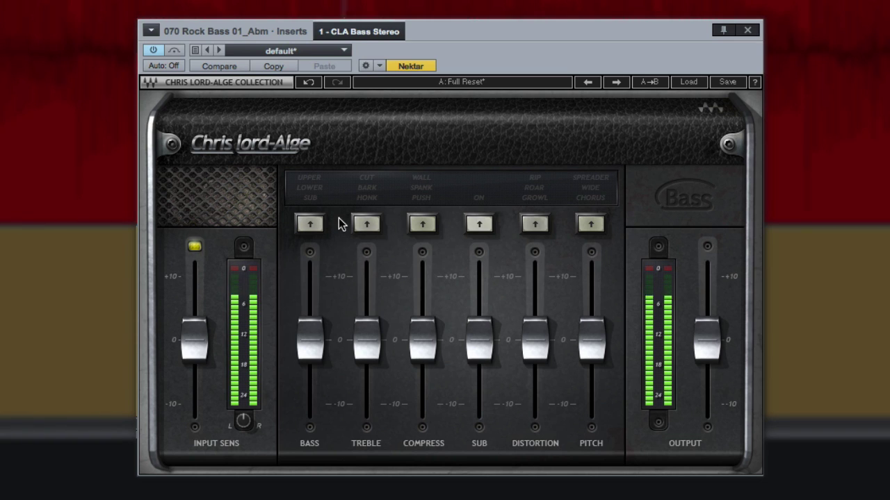
- Turn the bass back on in SUB mode at about +5.2 and trim the output to about -2.8
left_click(310, 223)
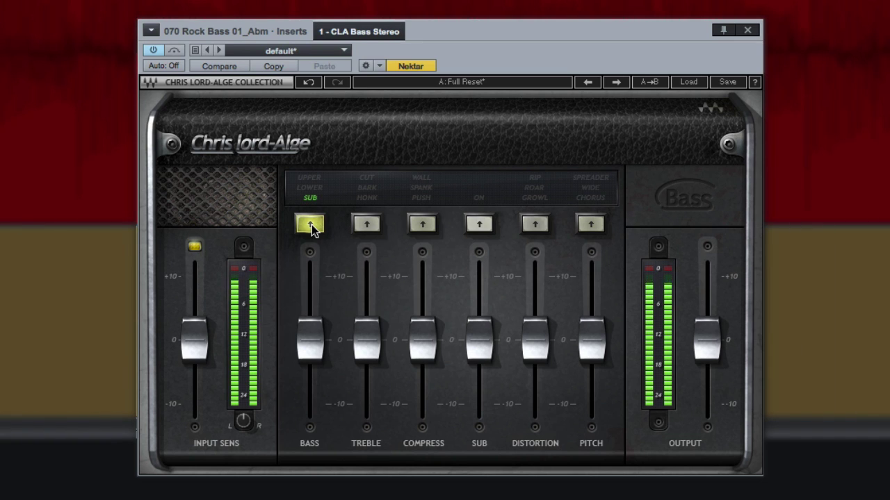
left_click_drag(310, 344, 310, 309)
left_click_drag(705, 335, 707, 343)
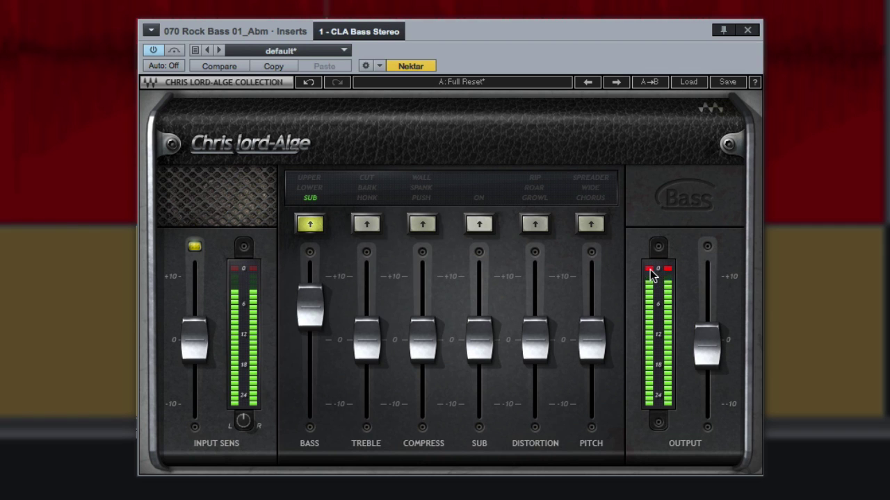
left_click_drag(706, 344, 707, 346)
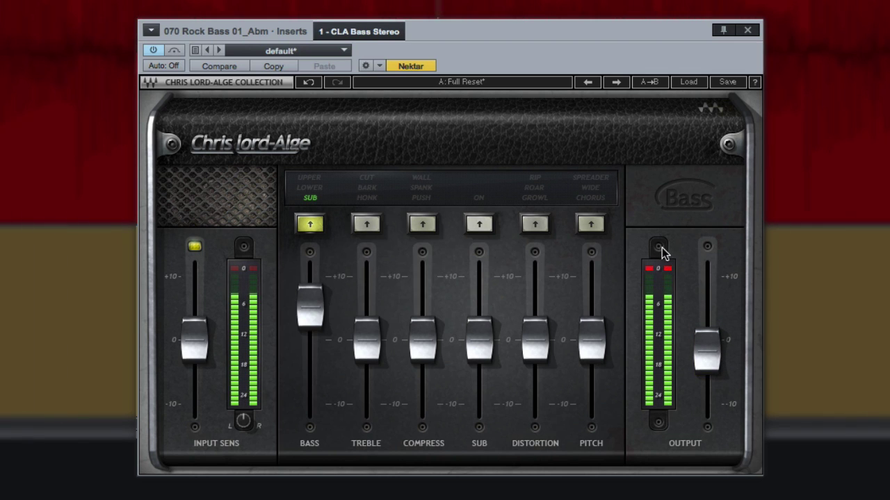
left_click_drag(706, 348, 707, 353)
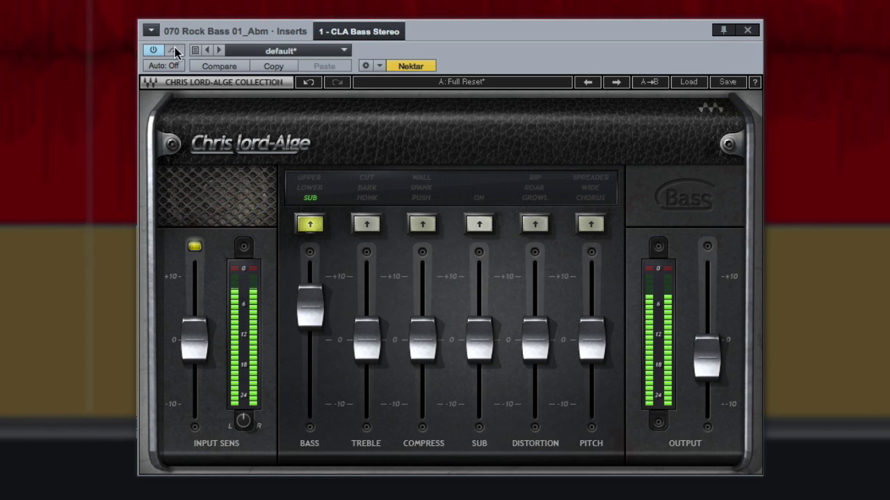
- Set the bass section to UPPER mode with its boost raised to about 9.0
left_click(309, 223)
left_click(309, 223)
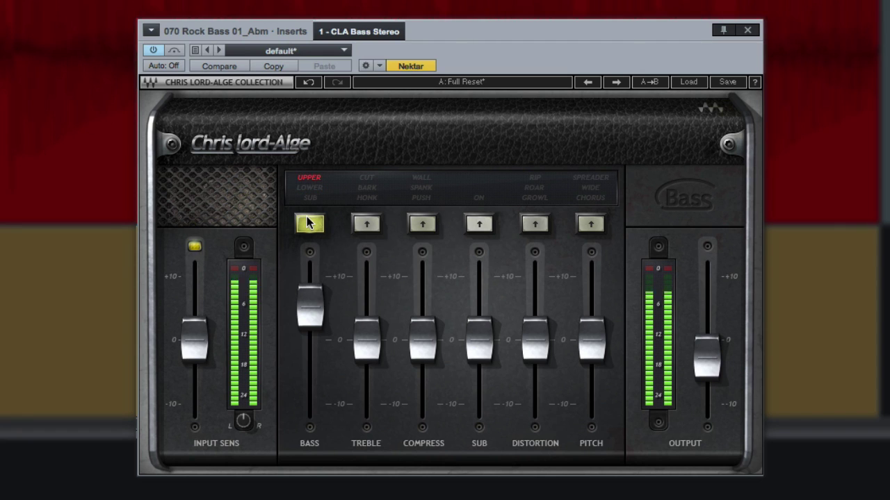
left_click(309, 223)
left_click(309, 223)
left_click(309, 224)
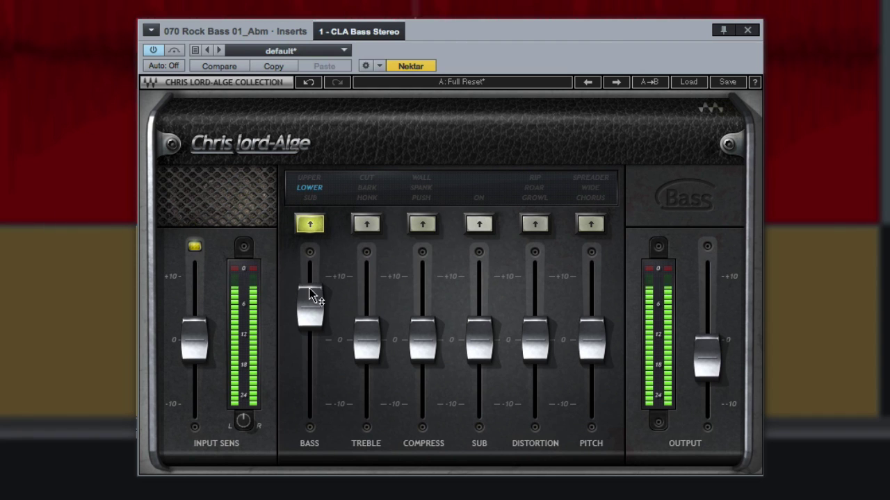
left_click_drag(309, 288, 317, 240)
left_click(310, 223)
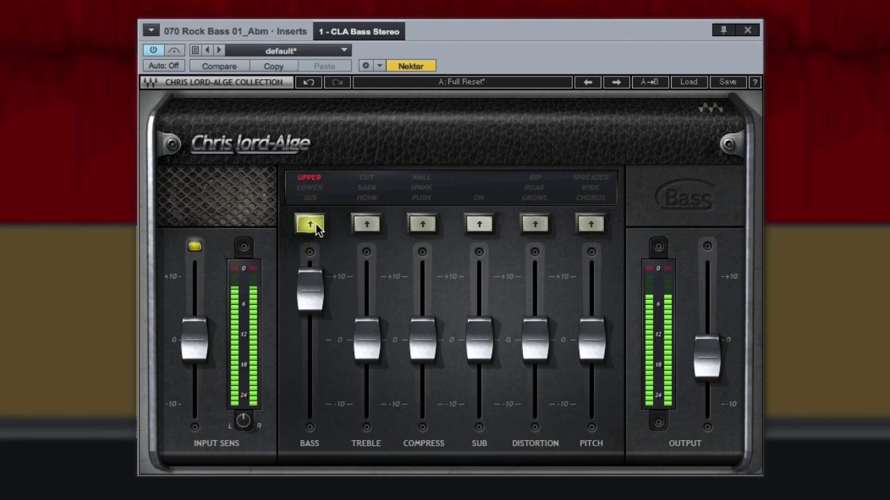
mouse_move(308, 272)
left_mouse_down()
mouse_move(307, 385)
mouse_move(308, 264)
left_mouse_up()
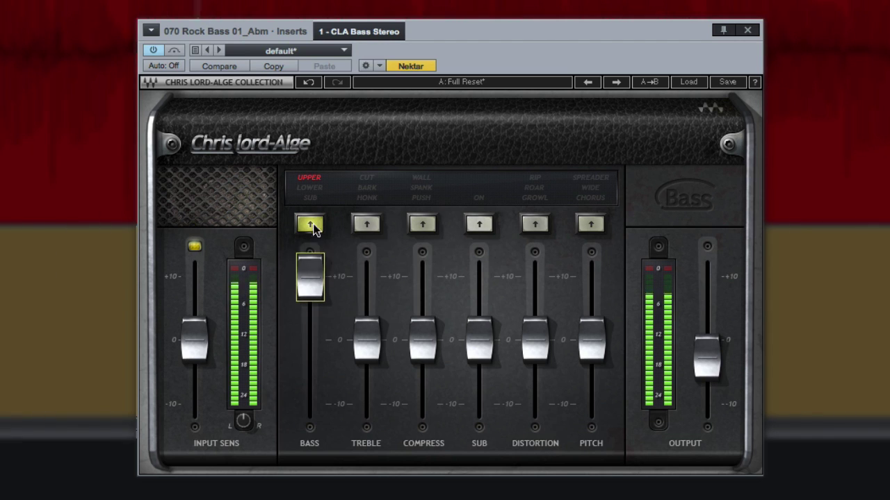
left_click(308, 278)
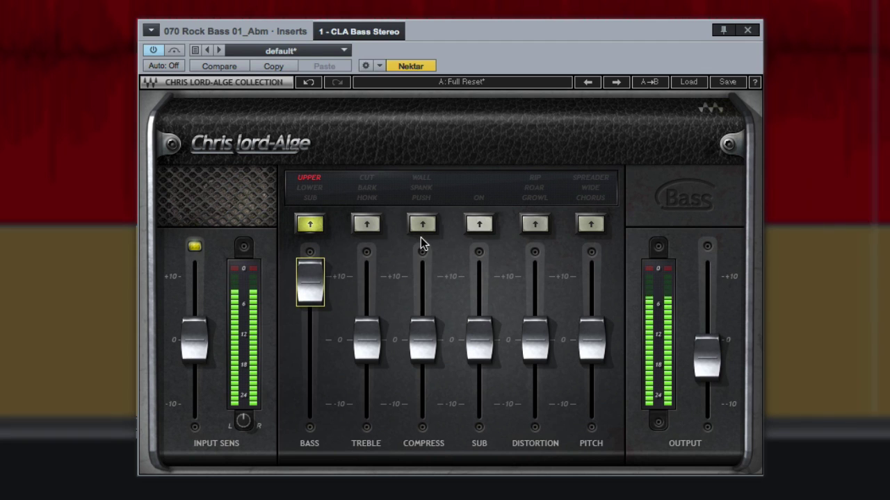
- Turn distortion on in ROAR mode with its level near -1
left_click_drag(529, 340, 516, 311)
left_click(535, 225)
left_click(535, 225)
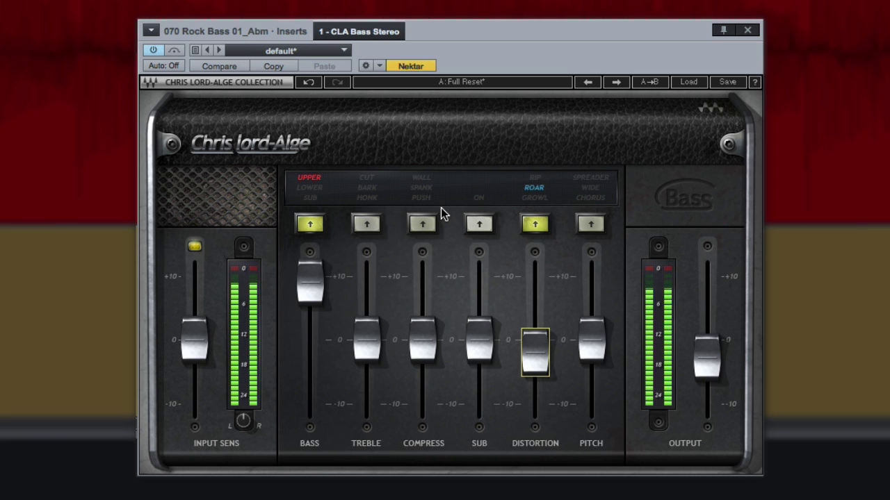
- Compare against bypass, then turn the sub on at about 6.2
left_click(175, 50)
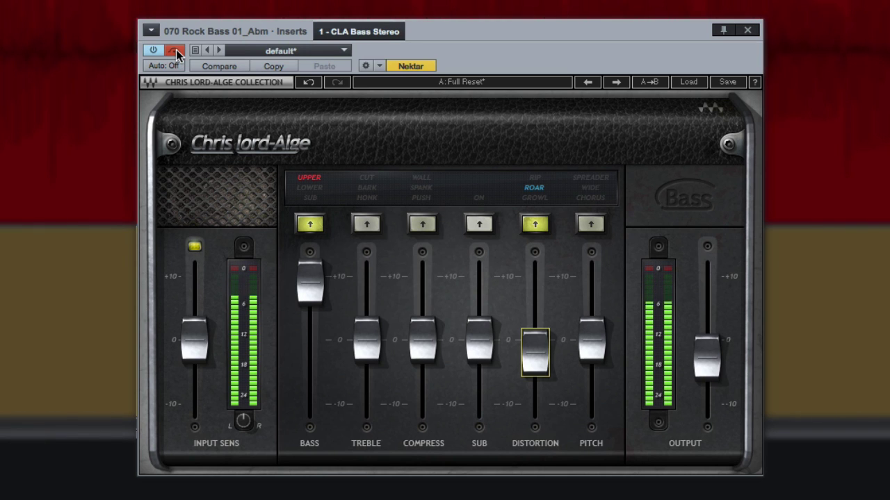
left_click(176, 51)
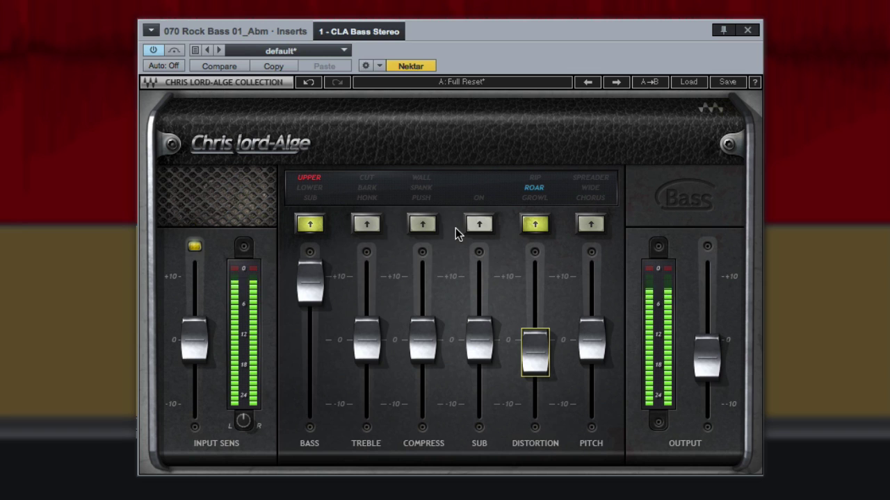
left_click(479, 224)
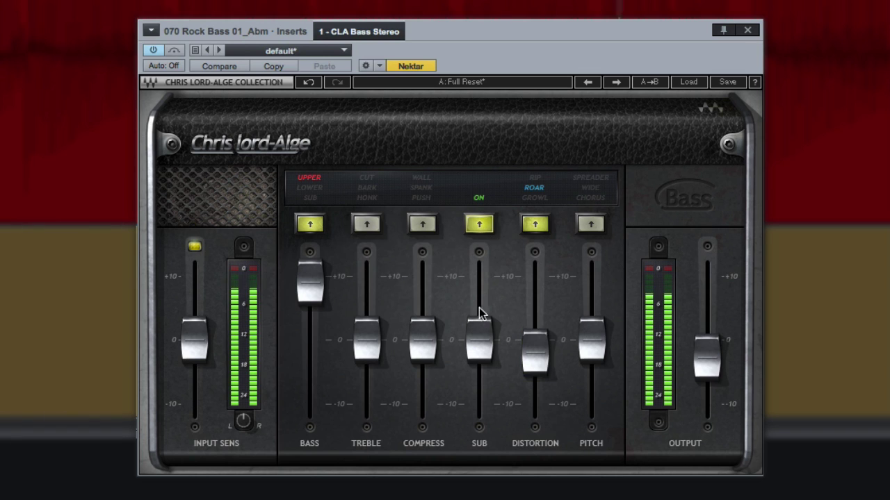
left_click_drag(479, 339, 479, 276)
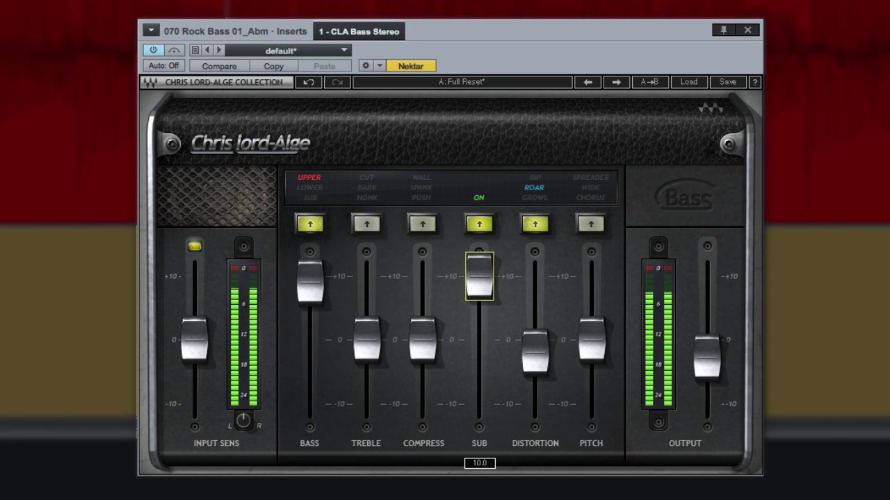
- Switch the bass to LOWER mode and ease its boost back to about 3.5
left_click(310, 224)
left_click(310, 224)
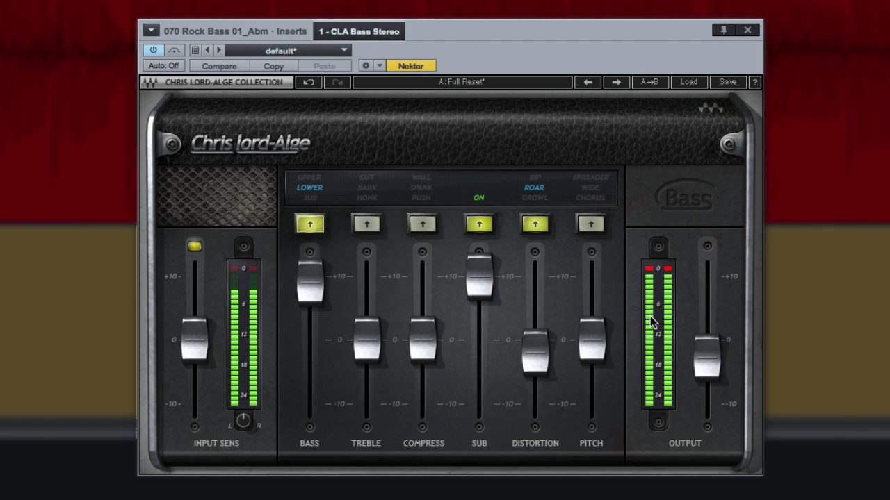
left_click_drag(310, 281, 310, 318)
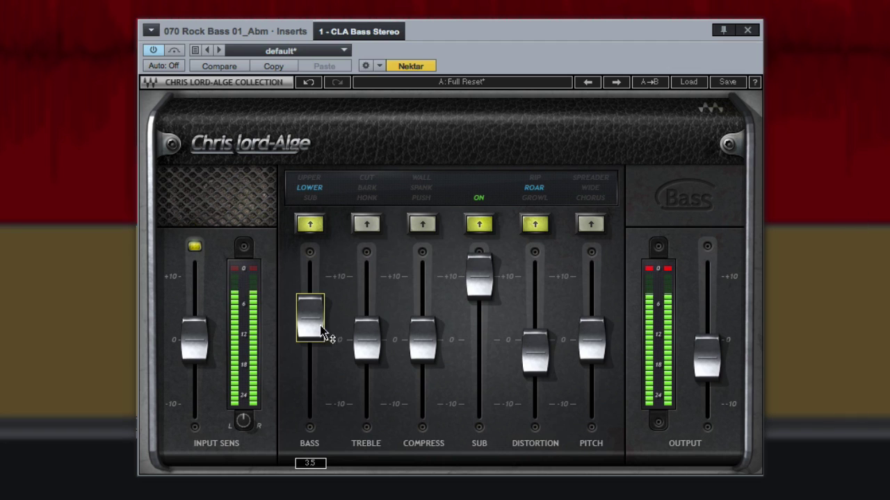
- Clear the output clip indicators and compare the sound against bypass
left_click(707, 354)
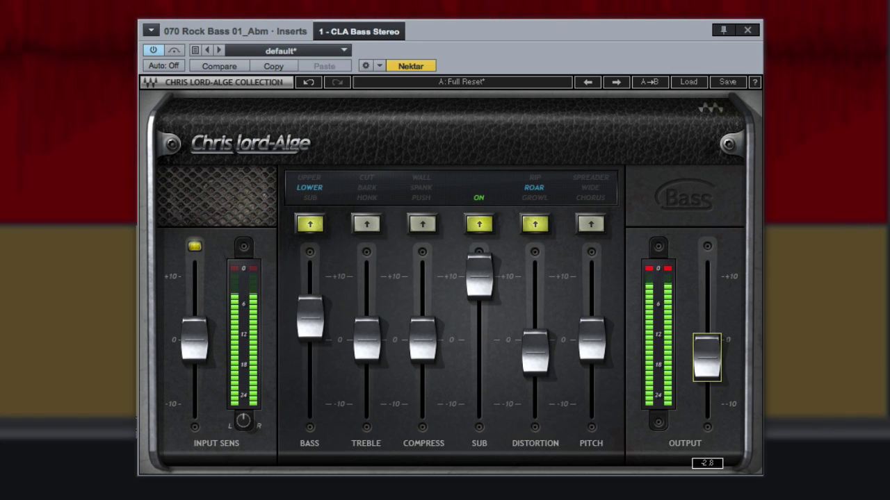
left_click(649, 269)
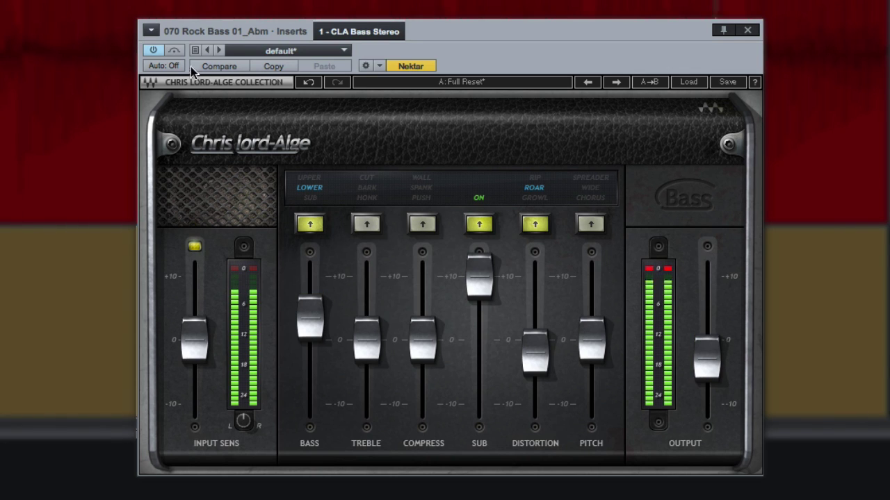
left_click(175, 51)
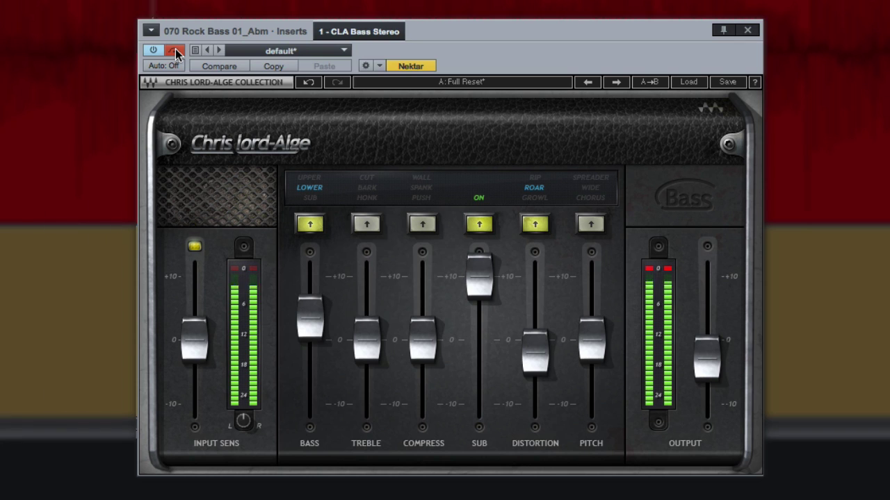
left_click(175, 51)
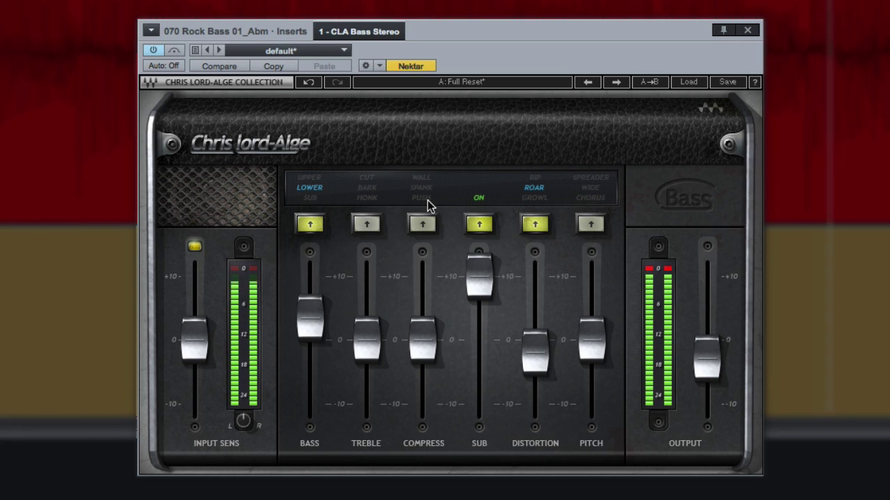
- Cycle the compression character through PUSH and SPANK to WALL, with the Compress amount near 6.9
left_click(423, 225)
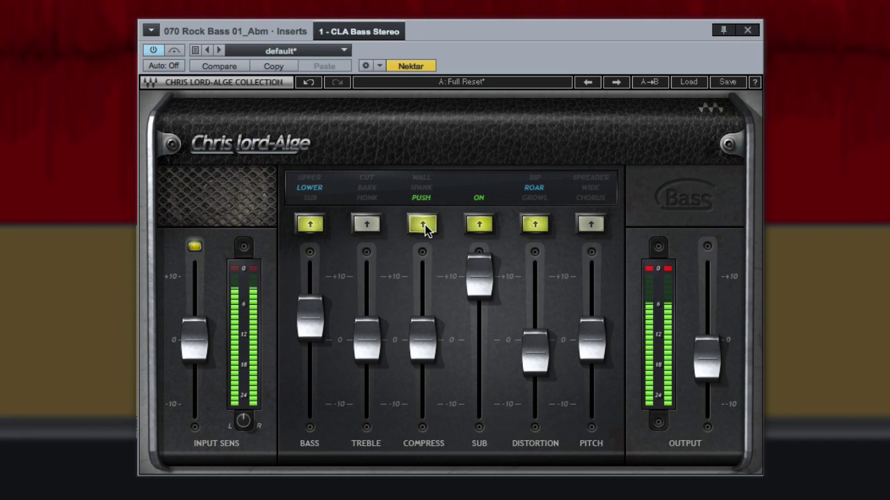
left_click(423, 224)
mouse_move(422, 335)
left_click_drag(423, 335, 424, 236)
left_click(422, 227)
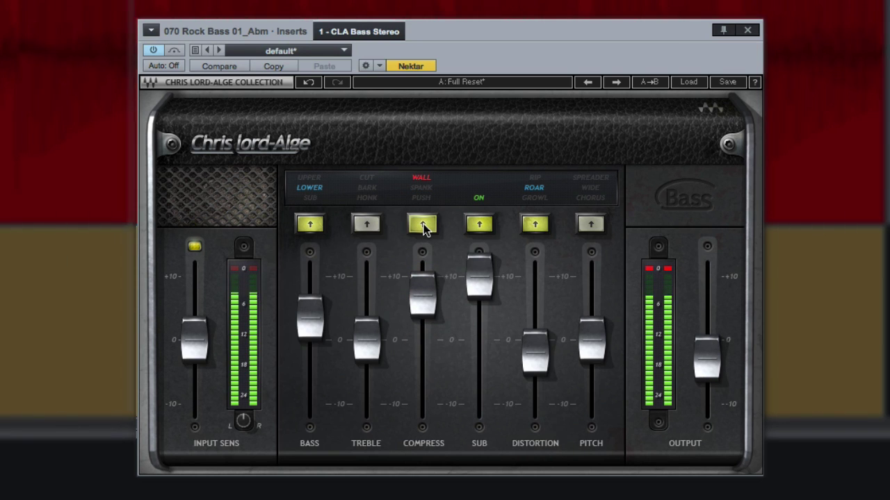
left_click(422, 226)
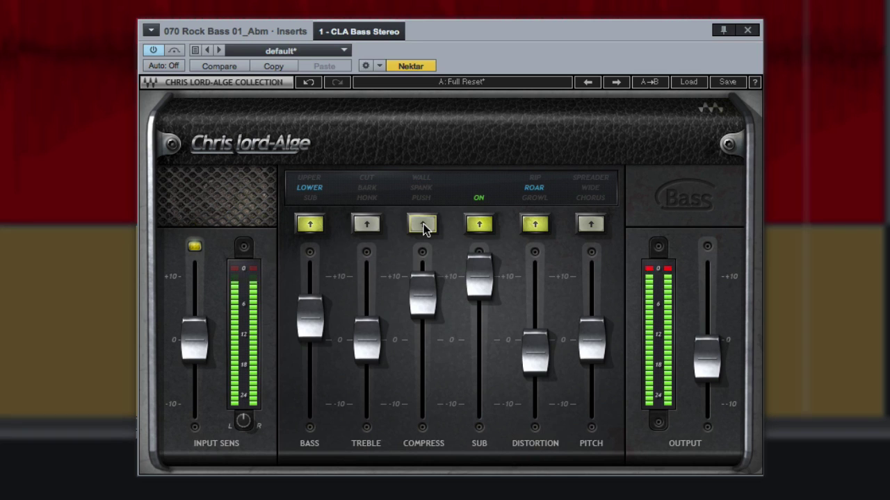
left_click(423, 228)
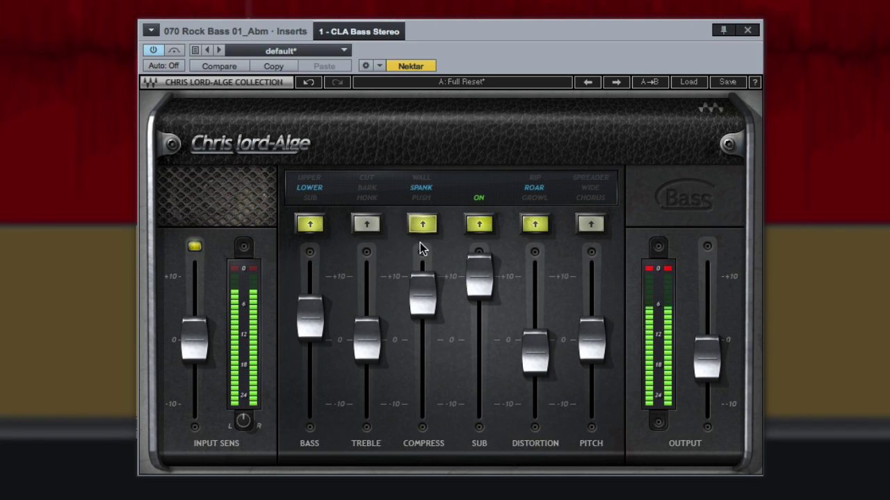
left_click(422, 229)
left_click(423, 298)
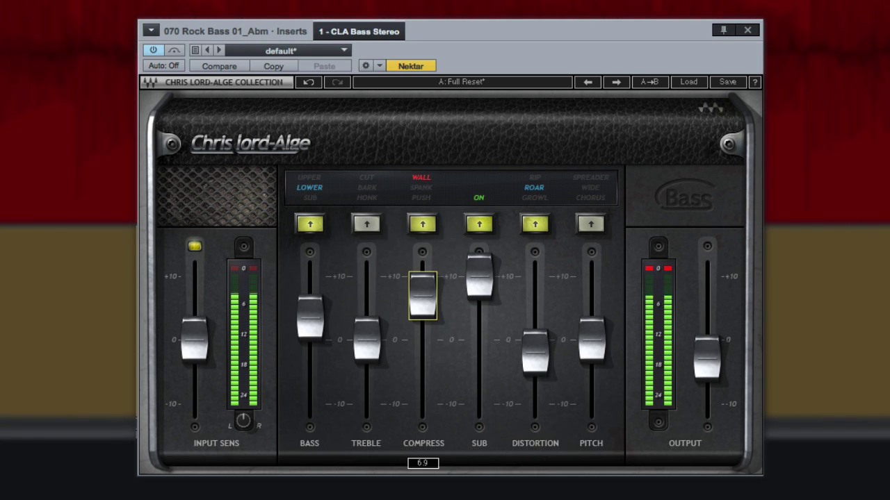
- Turn the treble on, audition its characters and settle on HONK at about +7.9
left_click(367, 226)
left_click(367, 225)
left_click_drag(373, 349, 374, 295)
left_click(369, 225)
left_click(368, 225)
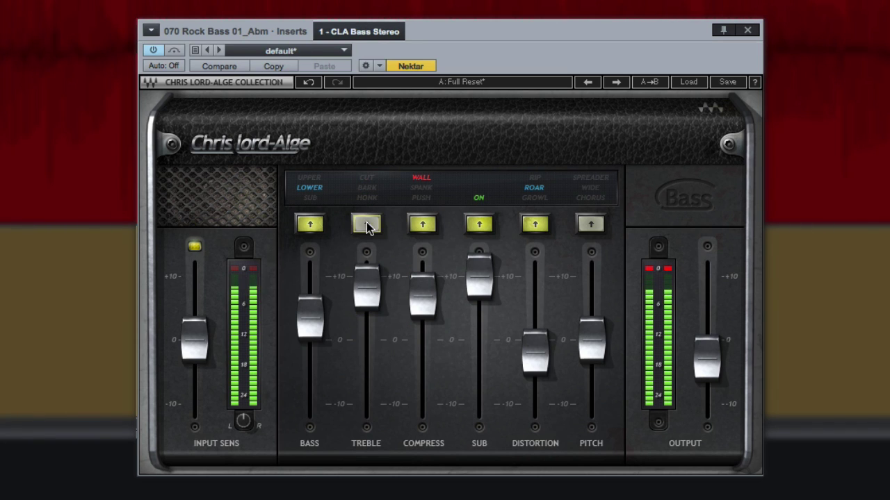
left_click(369, 226)
left_click(368, 281)
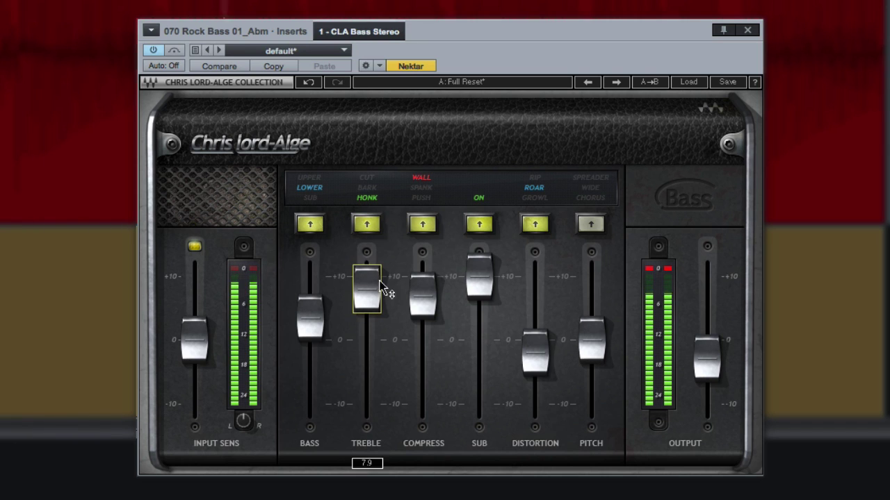
- Check the output at about -3.3, clear the clip indicators and toggle bypass
left_click(704, 348)
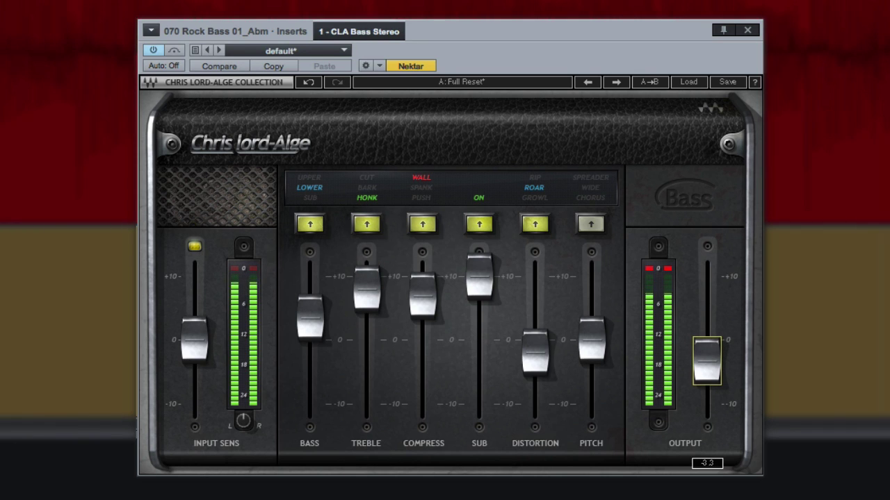
left_click(648, 269)
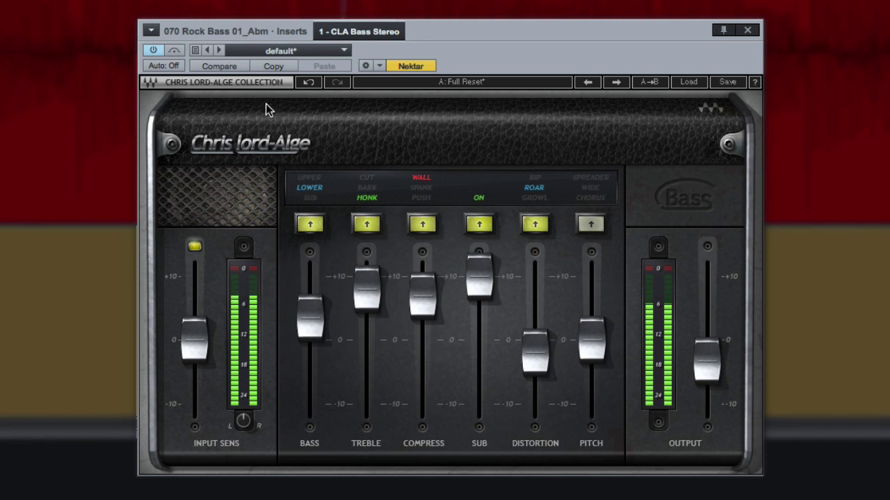
left_click(174, 51)
left_click(175, 50)
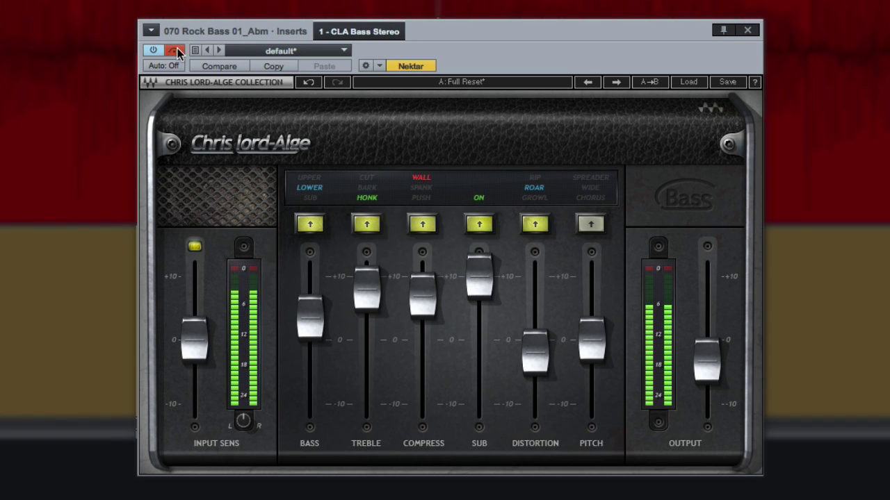
left_click(175, 50)
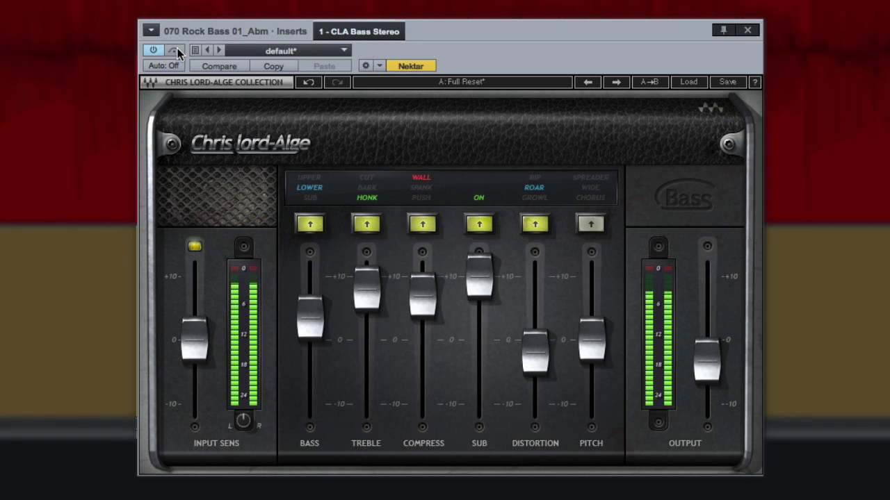
- Turn on pitch, raise its amount, audition CHORUS, WIDE and SPREADER, then switch it off
left_click(589, 226)
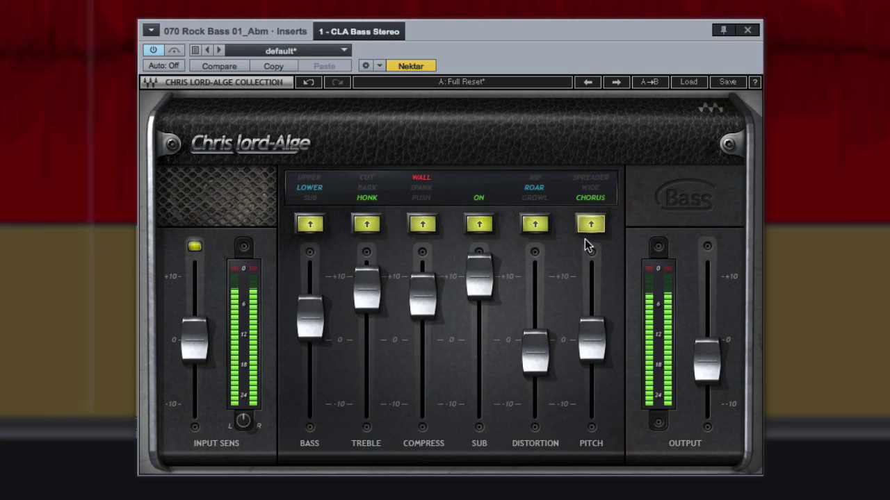
left_click_drag(590, 349, 590, 309)
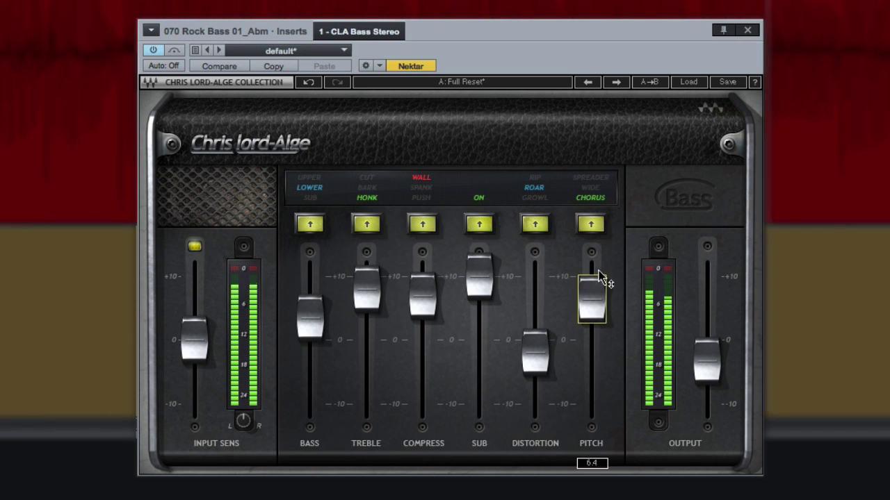
left_click(595, 228)
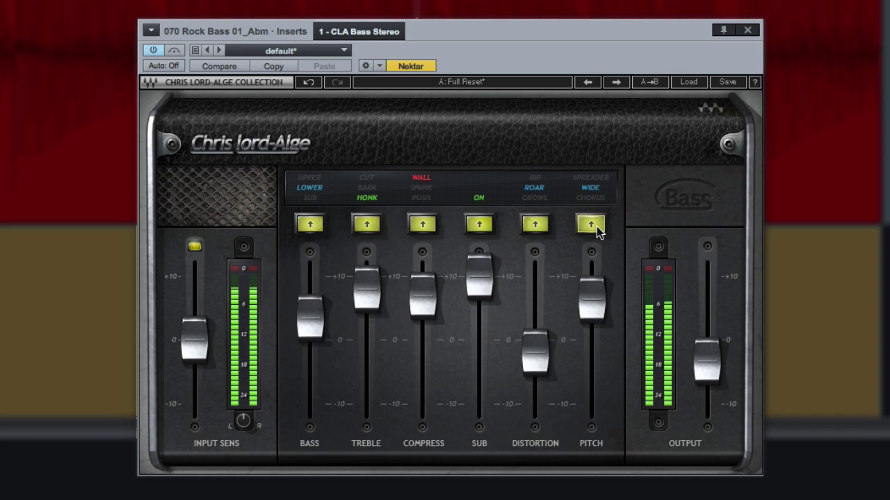
left_click(595, 228)
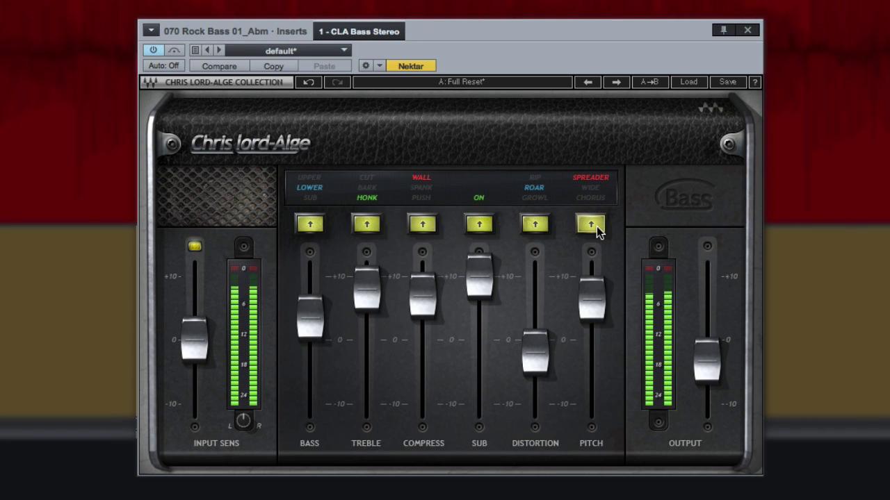
left_click(595, 228)
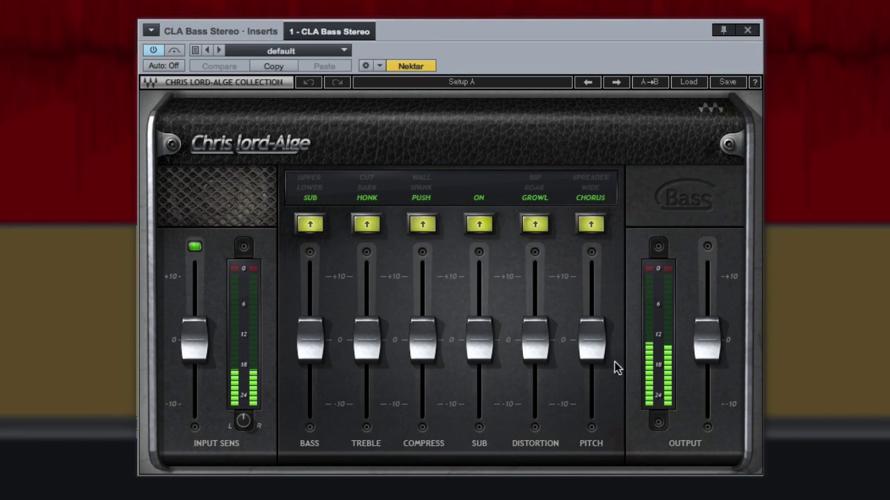
- Add ROAR distortion at about 2.8 and SPREADER pitch widening at about 5.5
left_click_drag(596, 337, 591, 294)
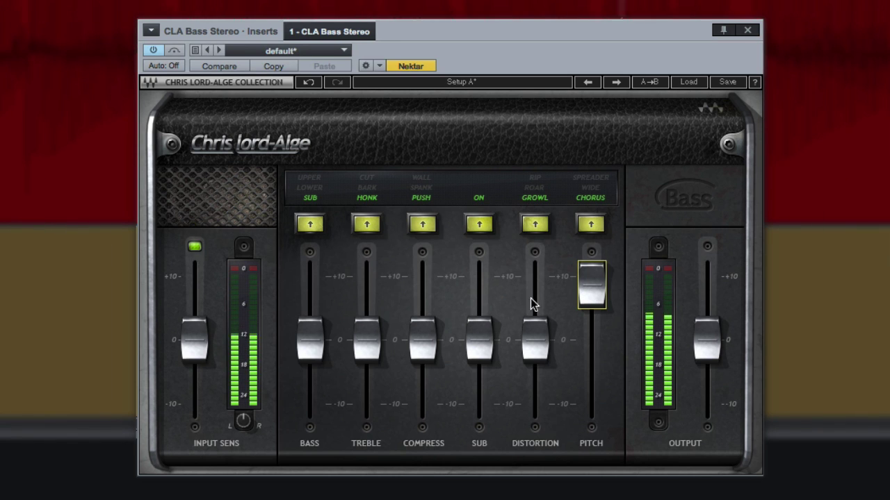
left_click_drag(535, 339, 531, 312)
left_click(535, 224)
left_click(591, 226)
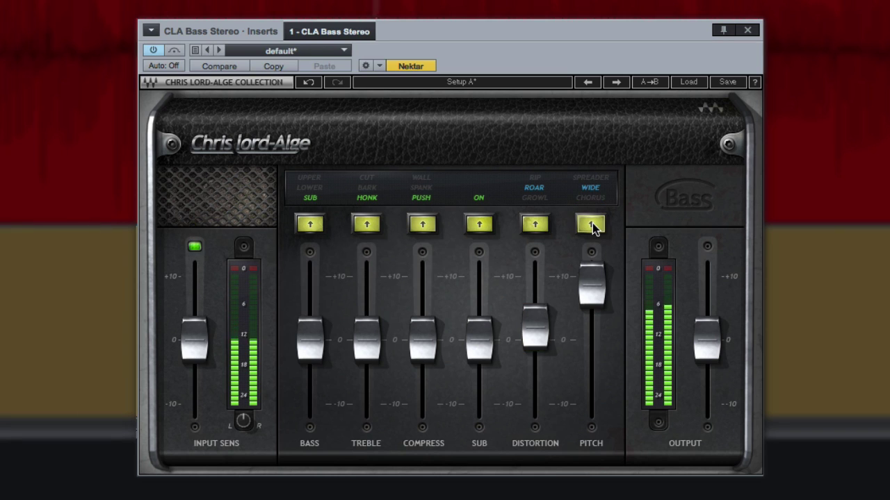
left_click(591, 226)
left_click_drag(591, 287, 591, 306)
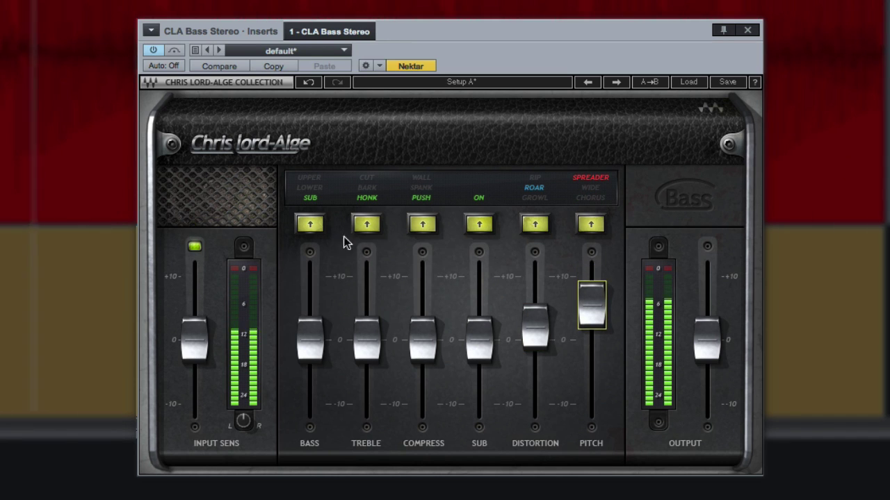
- Push the Sub fader from 0 up to roughly +6.9
left_click_drag(477, 348, 478, 307)
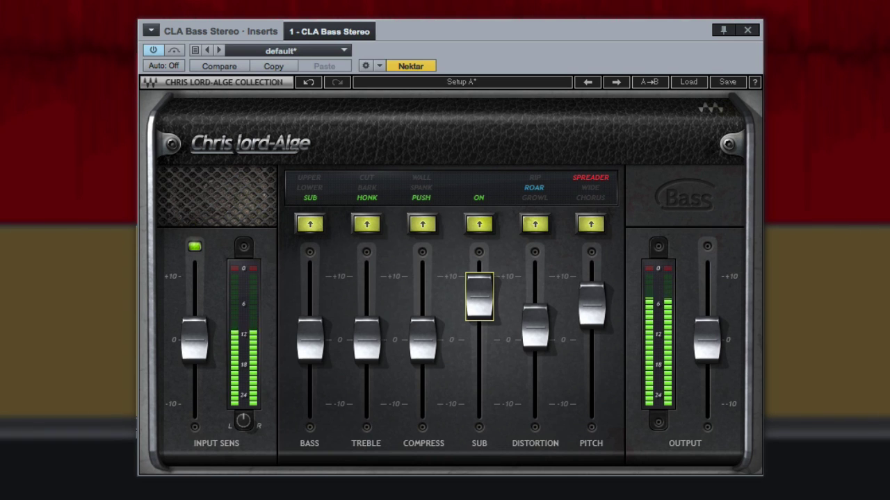
- Boost the treble near +10 in CUT mode and compare against bypass
left_click_drag(366, 339, 364, 293)
left_click(366, 226)
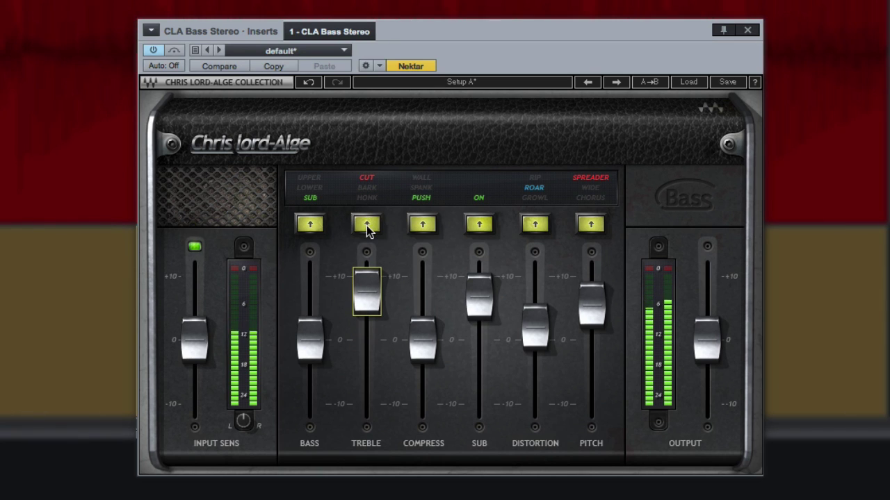
left_click(175, 51)
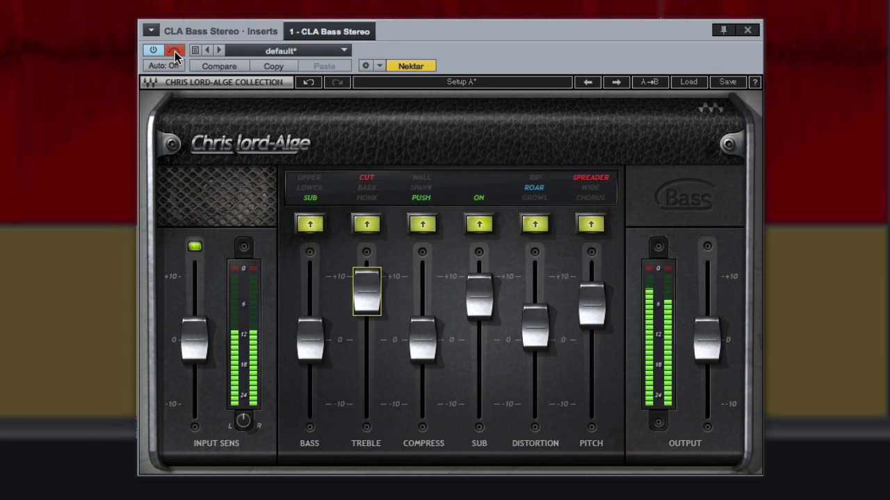
left_click(175, 52)
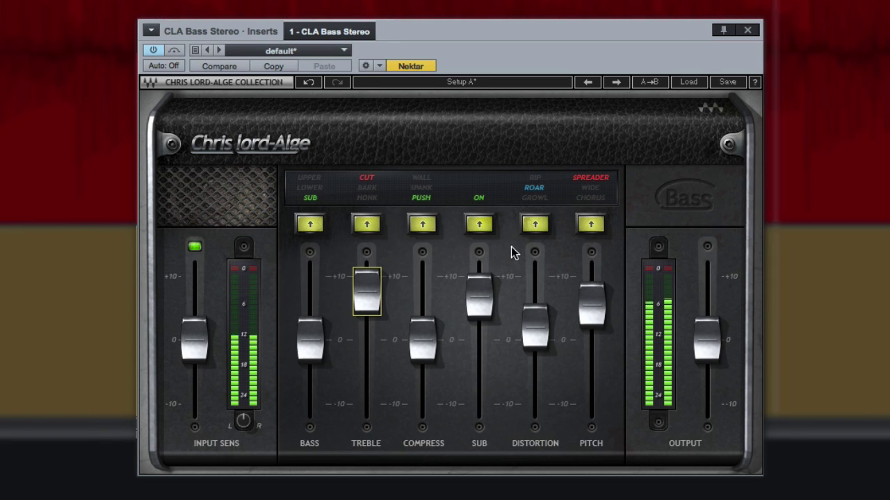
- Set compression to WALL with the Compress amount at about 5.6
left_click(426, 228)
left_click(426, 226)
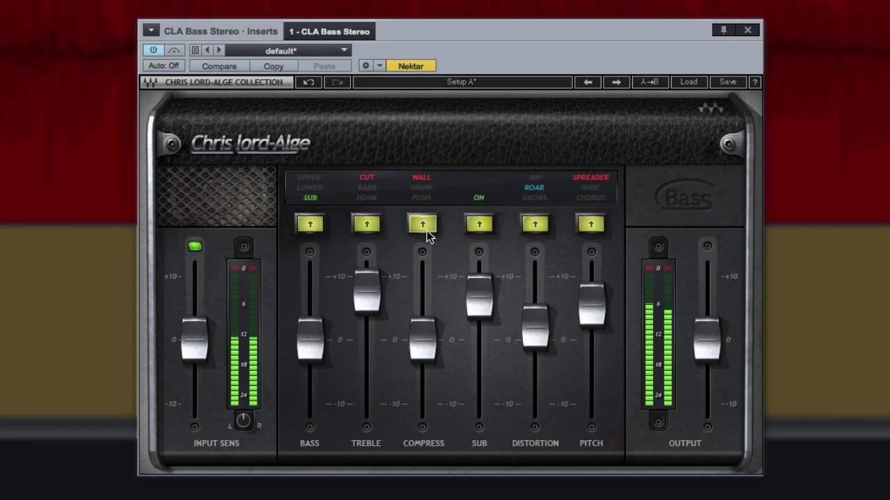
left_click_drag(425, 335, 425, 301)
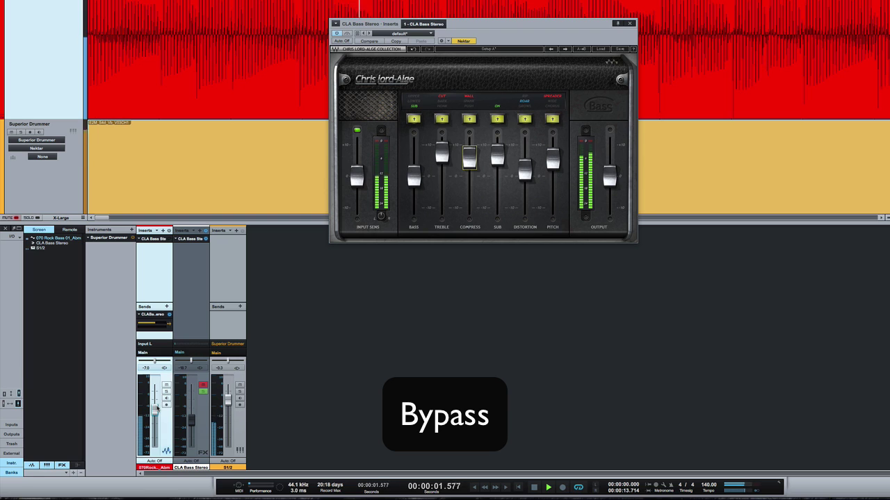
- Unmute the CLA Bass Stereo bus and pull its fader down to sit under the dry bass
left_click(203, 385)
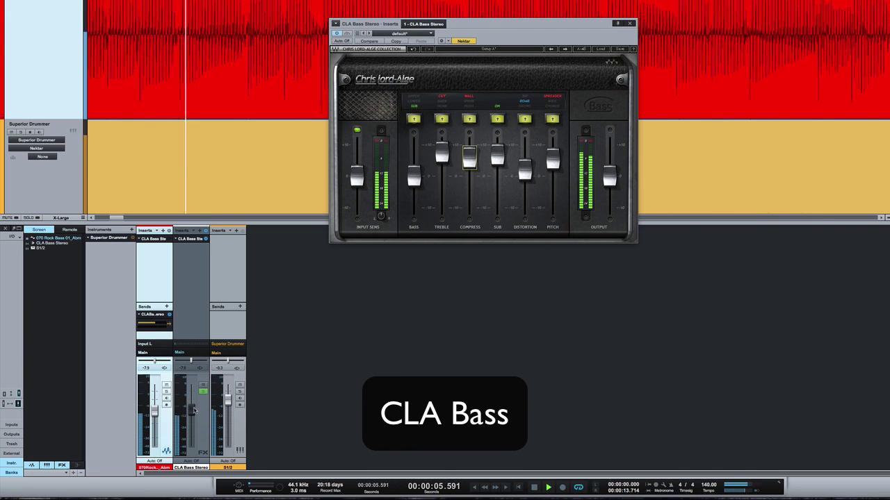
left_click_drag(192, 407, 194, 421)
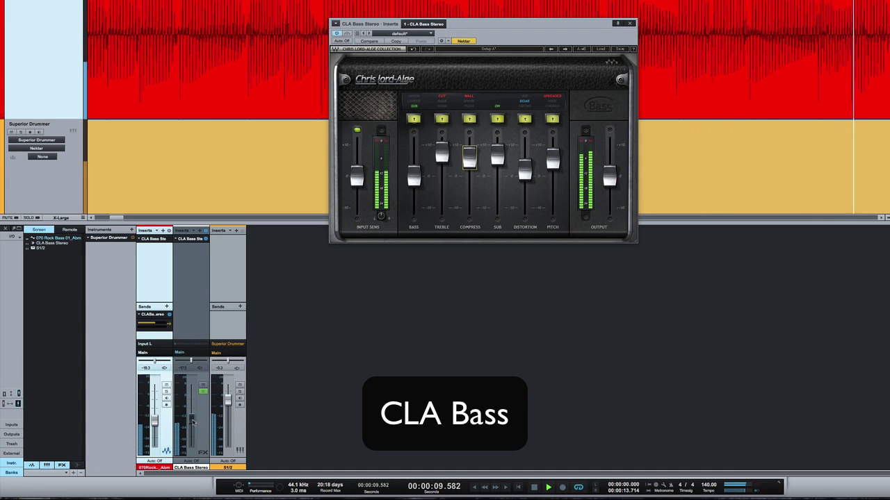
left_click_drag(195, 419, 194, 423)
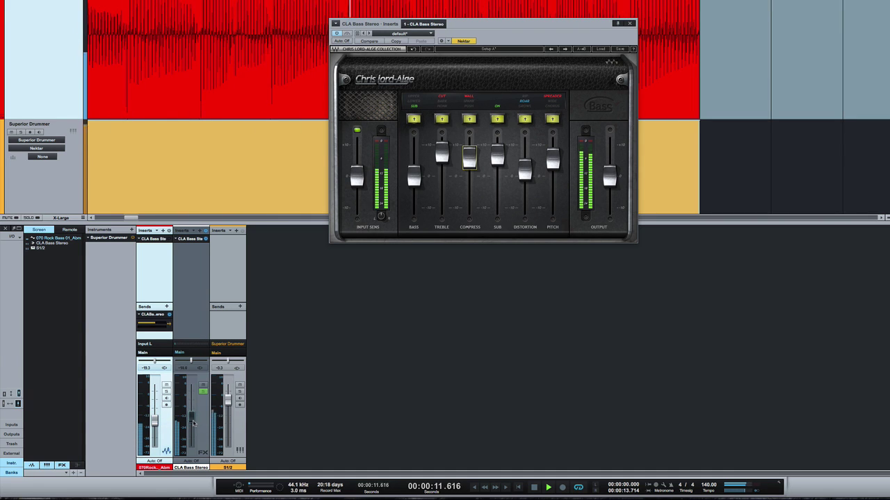